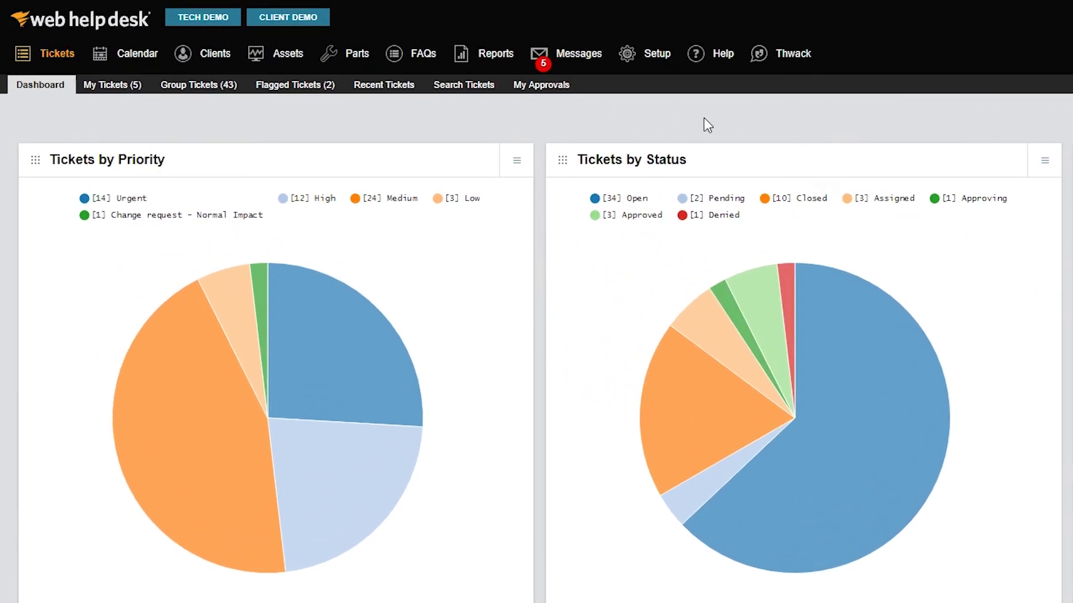
# Step: Go to Setup > Processes > Action Rules to list the existing action rules
pyautogui.click(648, 55)
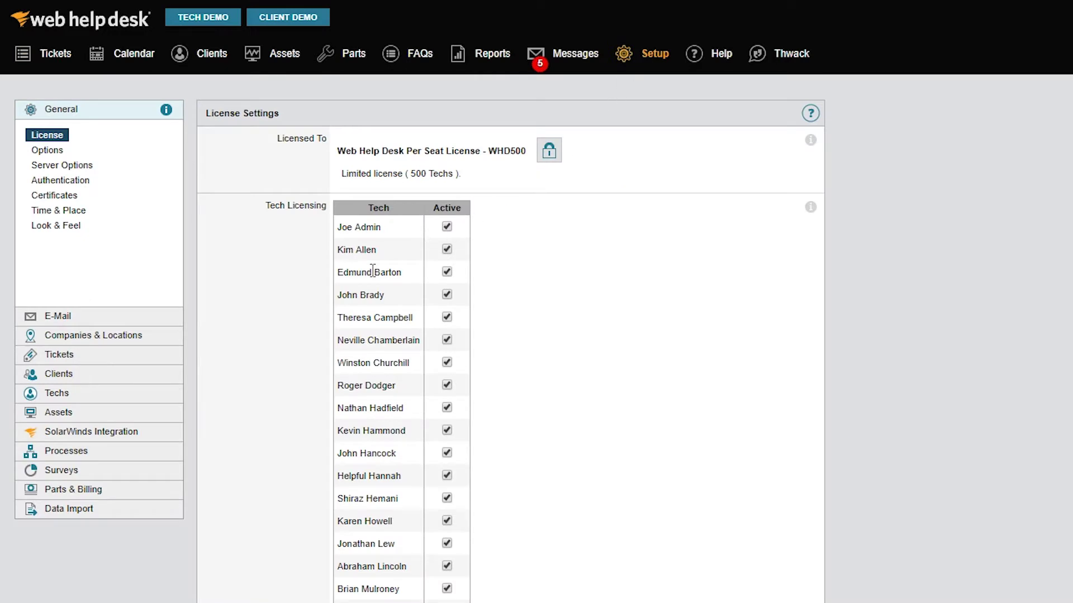
pyautogui.click(92, 451)
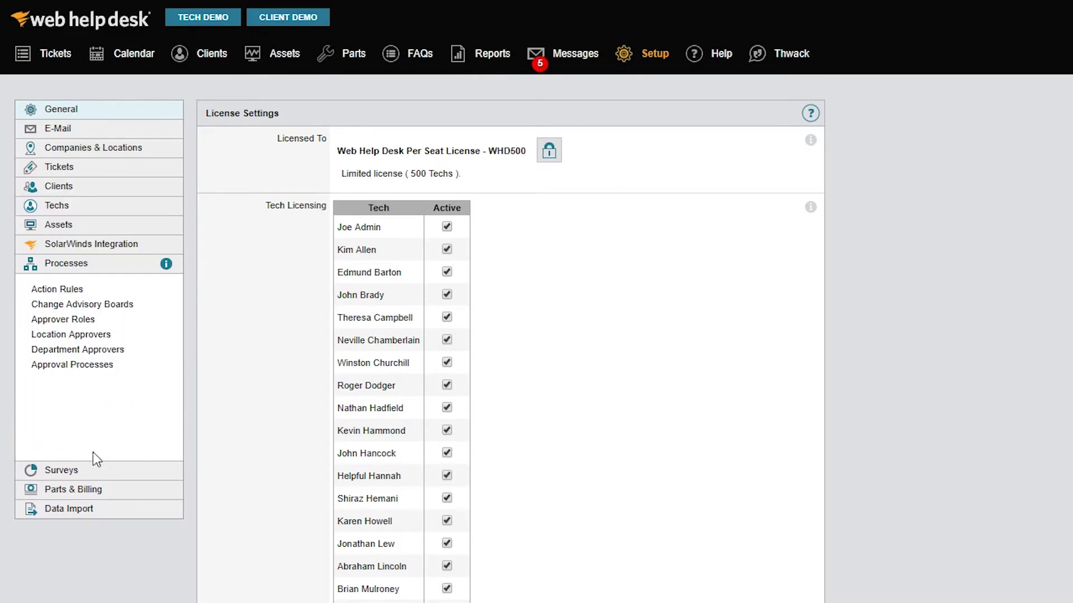
pyautogui.click(75, 290)
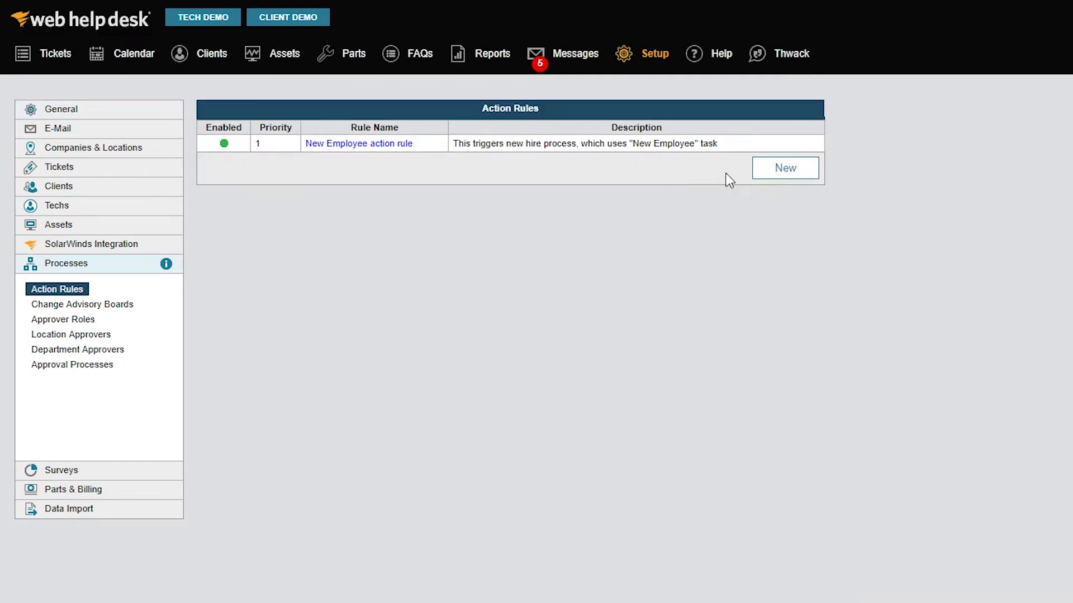
# Step: Create a new action rule and open its Priority choices
pyautogui.click(763, 169)
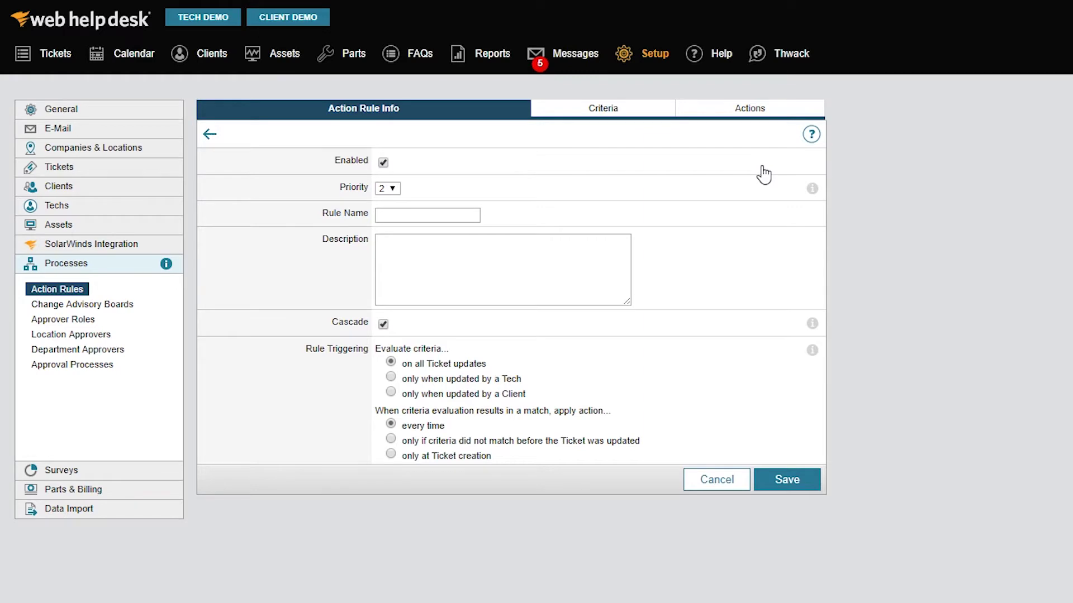
pyautogui.click(394, 193)
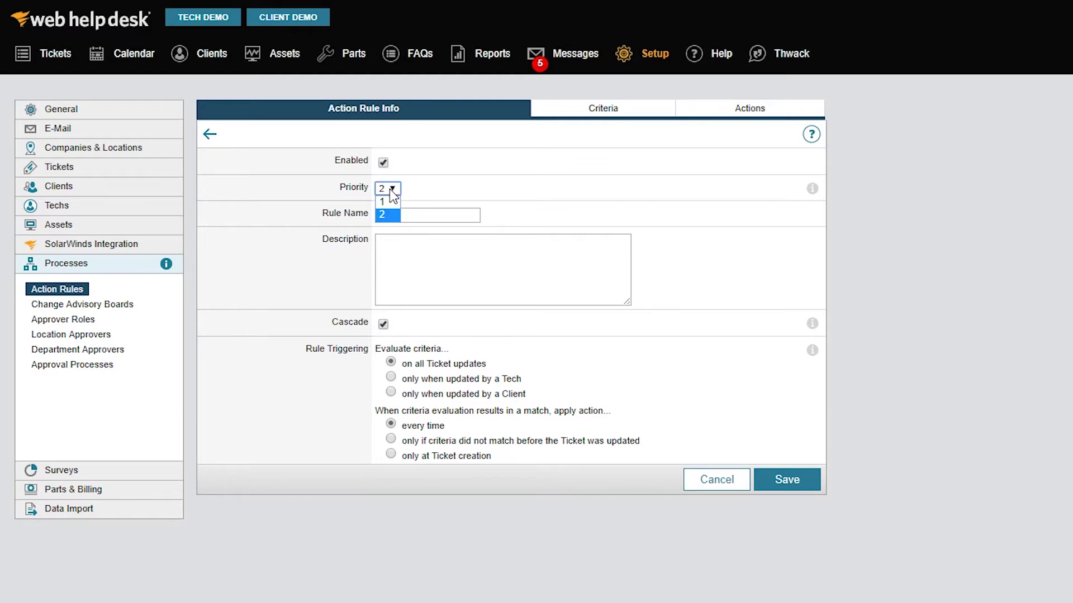
# Step: Set priority 1, name the rule 'CEO´s Ticket - Bump', and add the description 'Ticket is from the CEO. Highest priority. Bump to the top of the queue.'
pyautogui.click(393, 202)
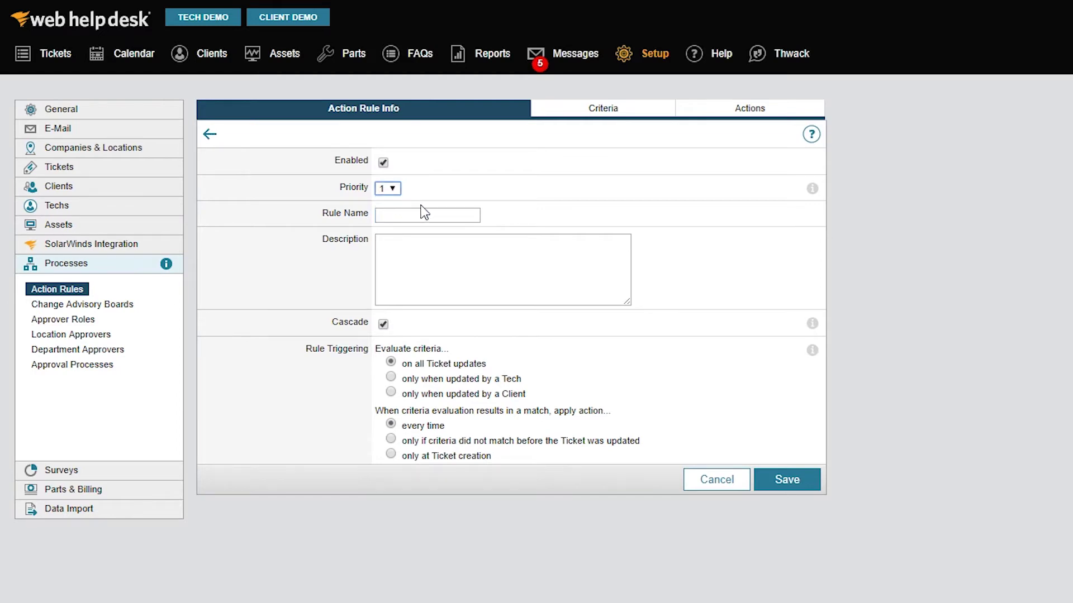
pyautogui.click(474, 215)
pyautogui.write('CEO')
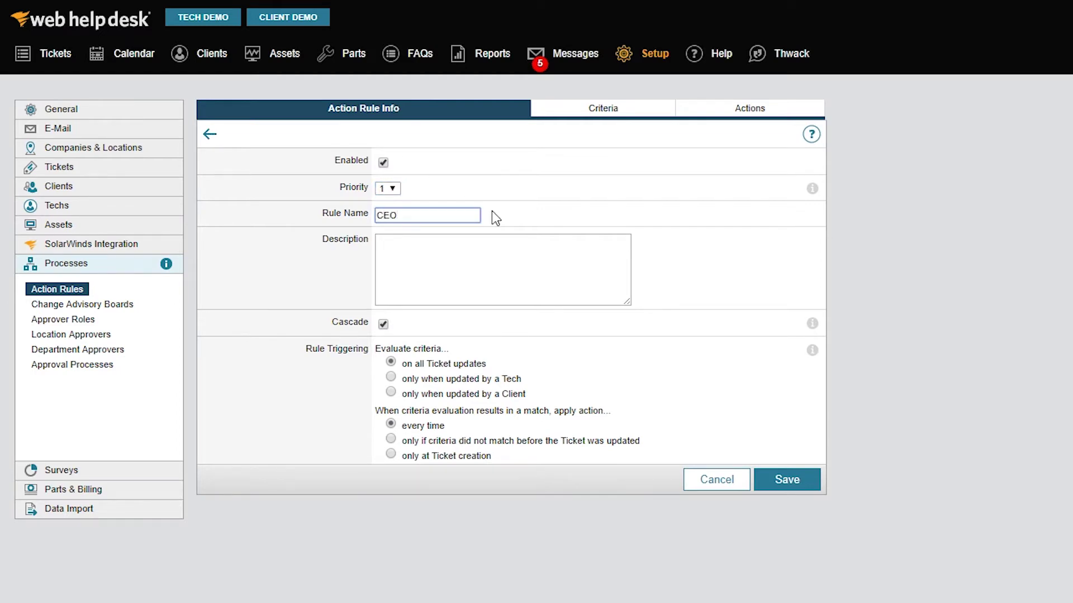
pyautogui.write('´s Ticket - Bump')
pyautogui.click(541, 249)
pyautogui.write('Ticket is from the CEO. Highest prio')
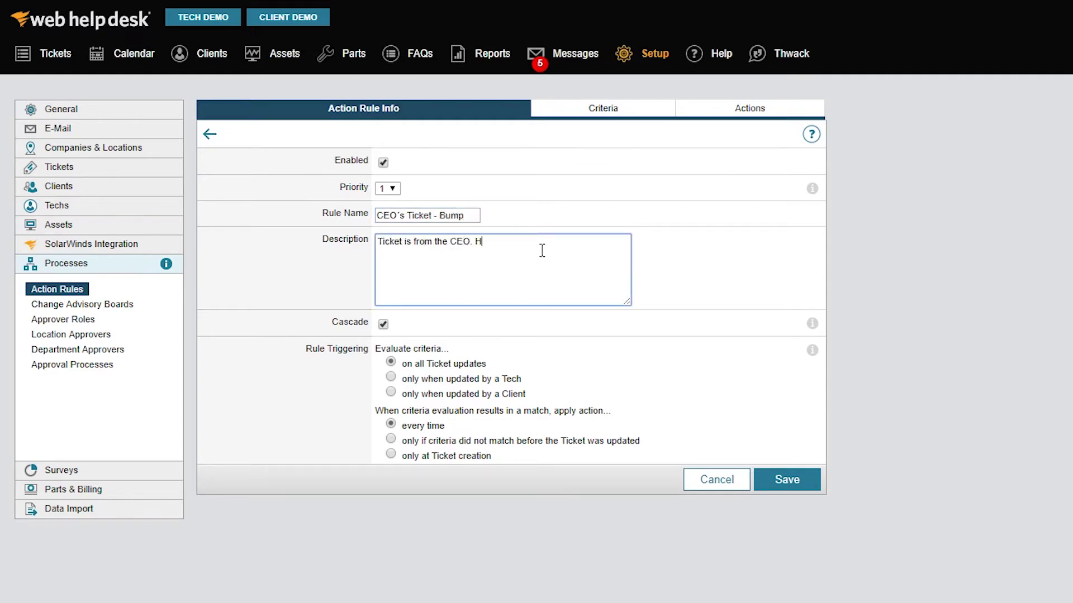
pyautogui.write('rity. Bump to the top of the queue.')
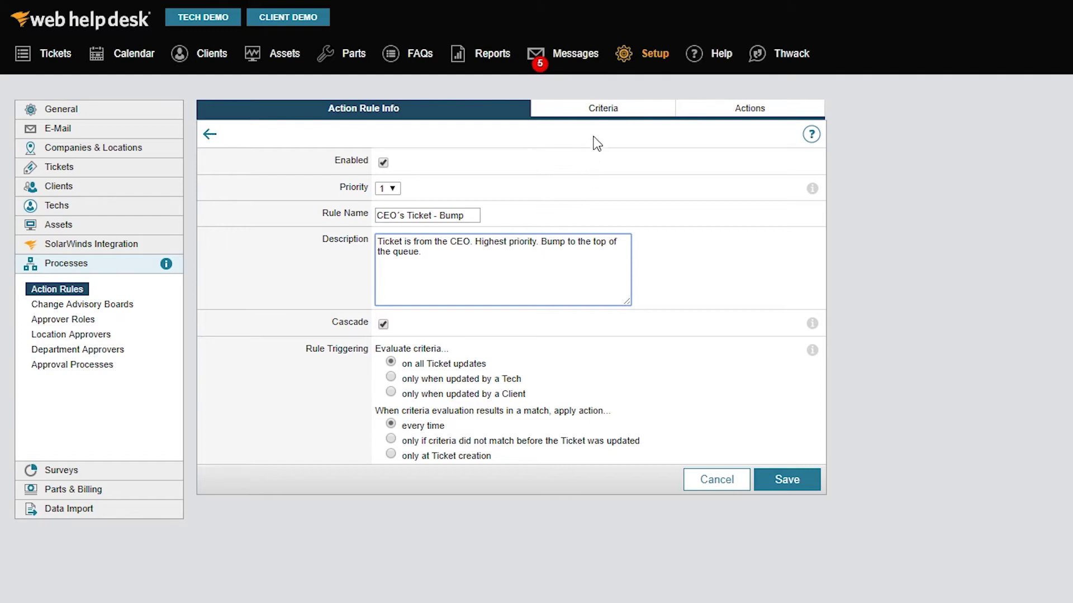
# Step: Add the criterion Client > E-Mail > Is equal to, matching the CEO's e-mail address
pyautogui.click(620, 111)
pyautogui.click(317, 190)
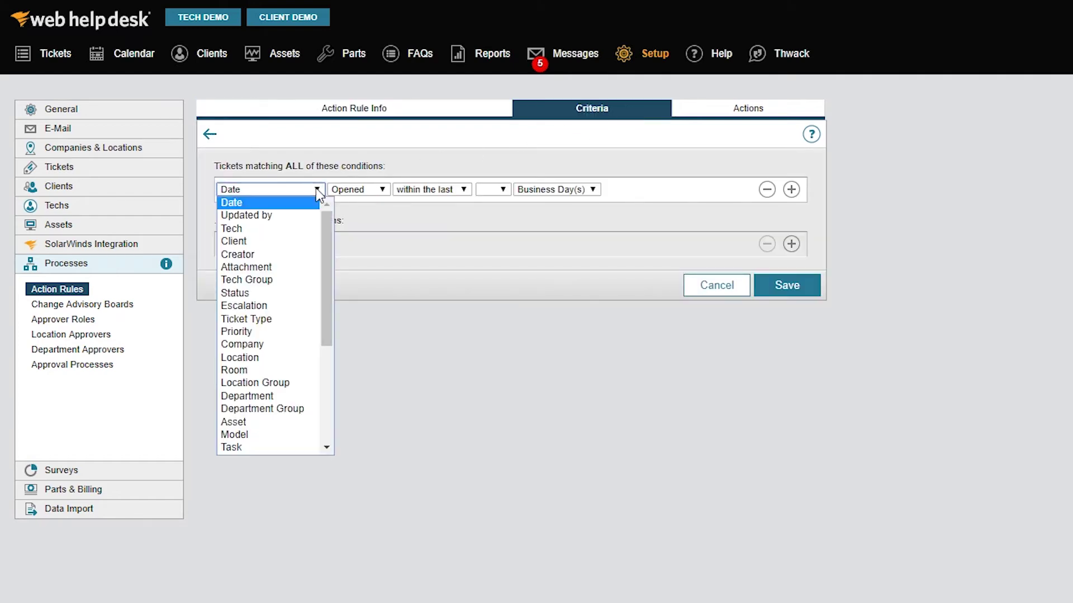
pyautogui.click(287, 240)
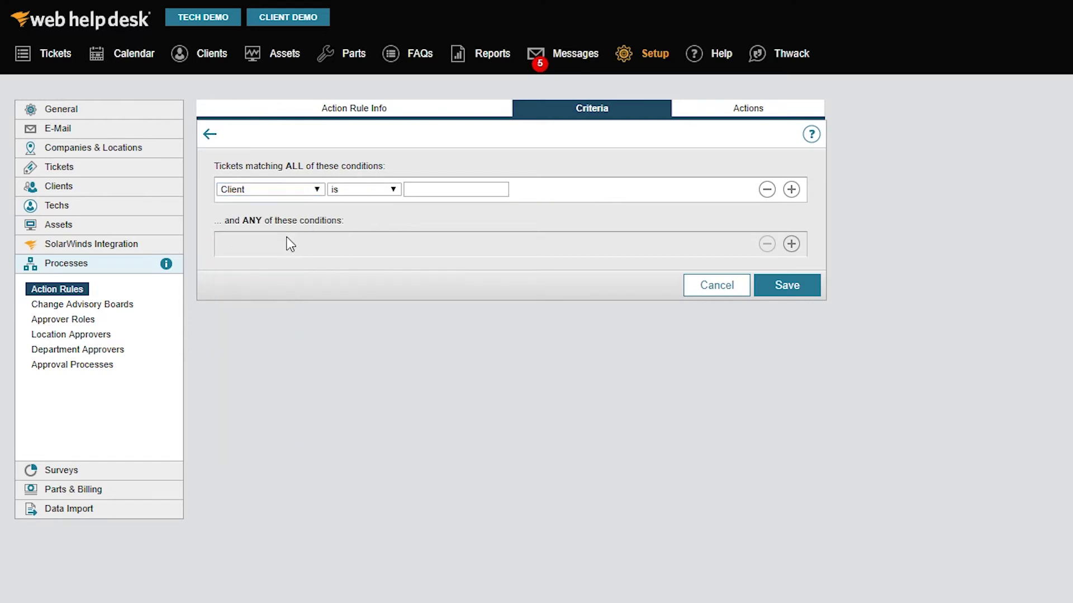
pyautogui.click(393, 190)
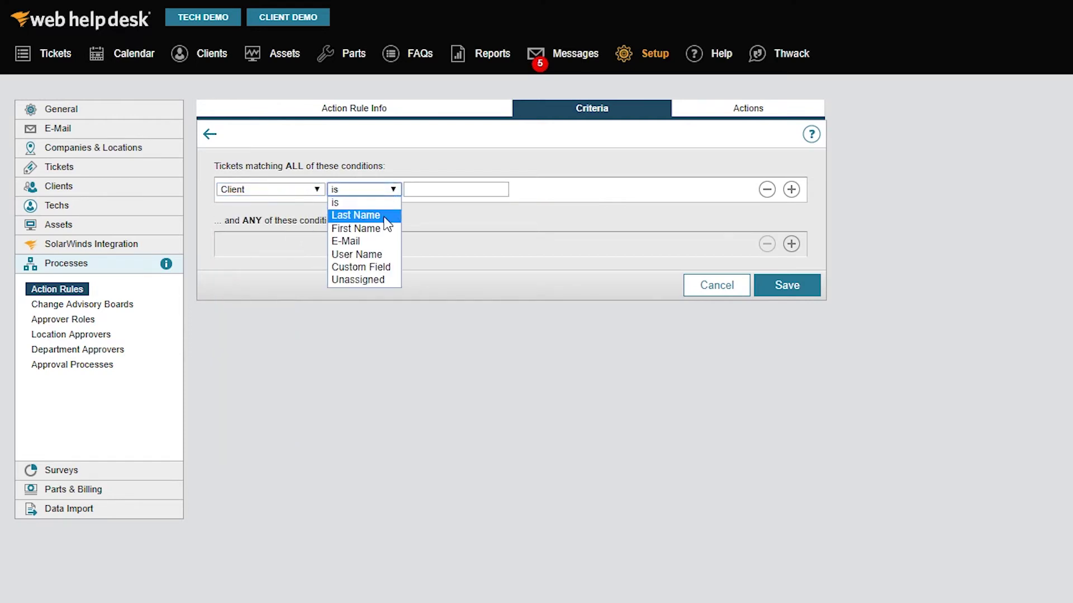
pyautogui.click(378, 242)
pyautogui.click(471, 191)
pyautogui.click(477, 227)
pyautogui.click(566, 190)
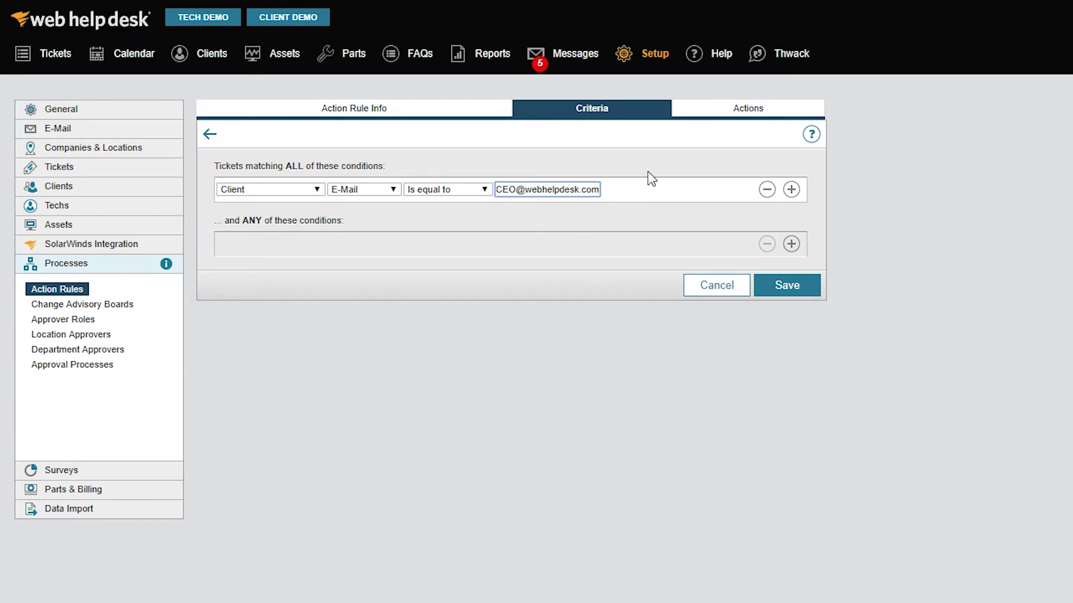
# Step: Make the first action Change Priority with the level set to Critical
pyautogui.click(771, 116)
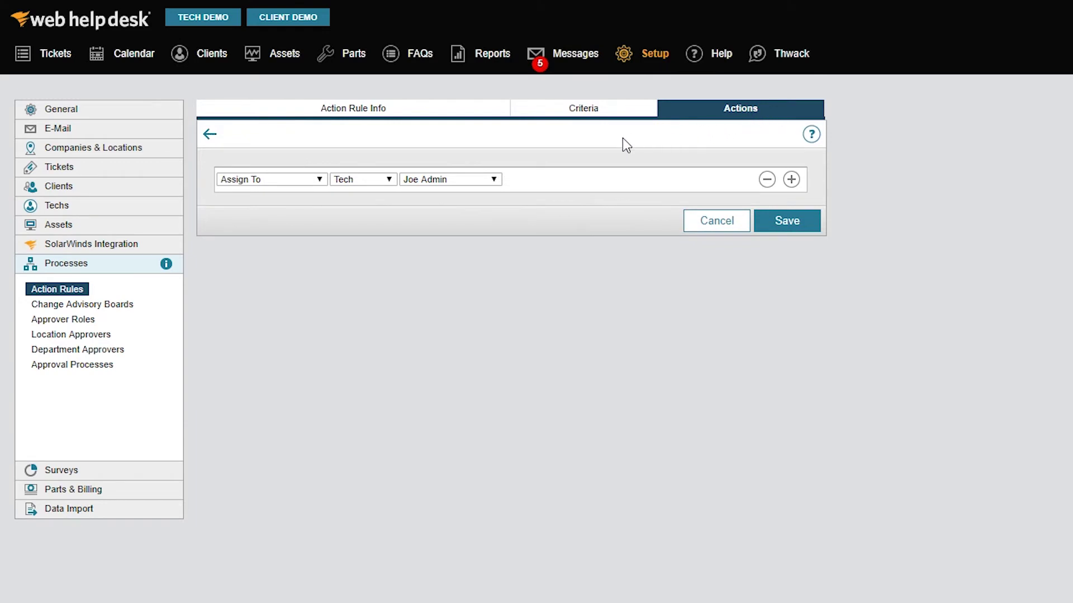
pyautogui.click(319, 180)
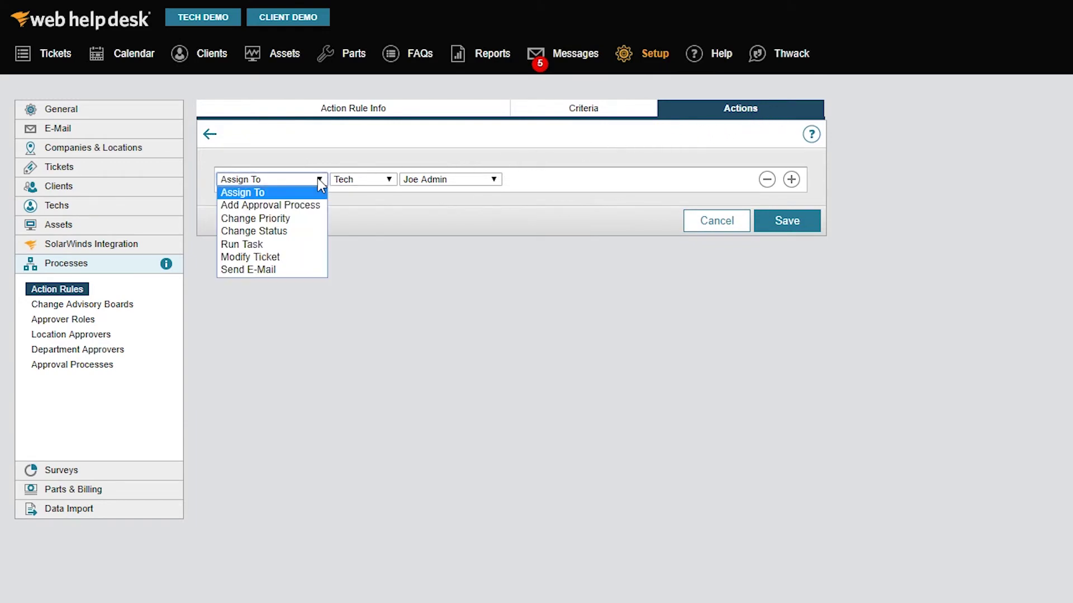
pyautogui.click(301, 218)
pyautogui.click(475, 179)
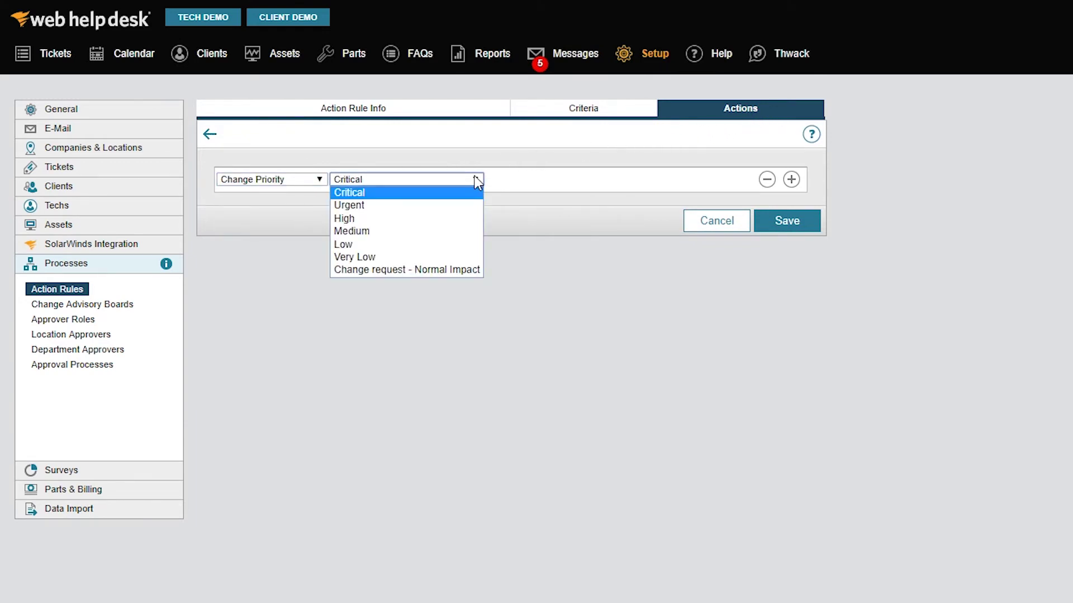
pyautogui.click(469, 190)
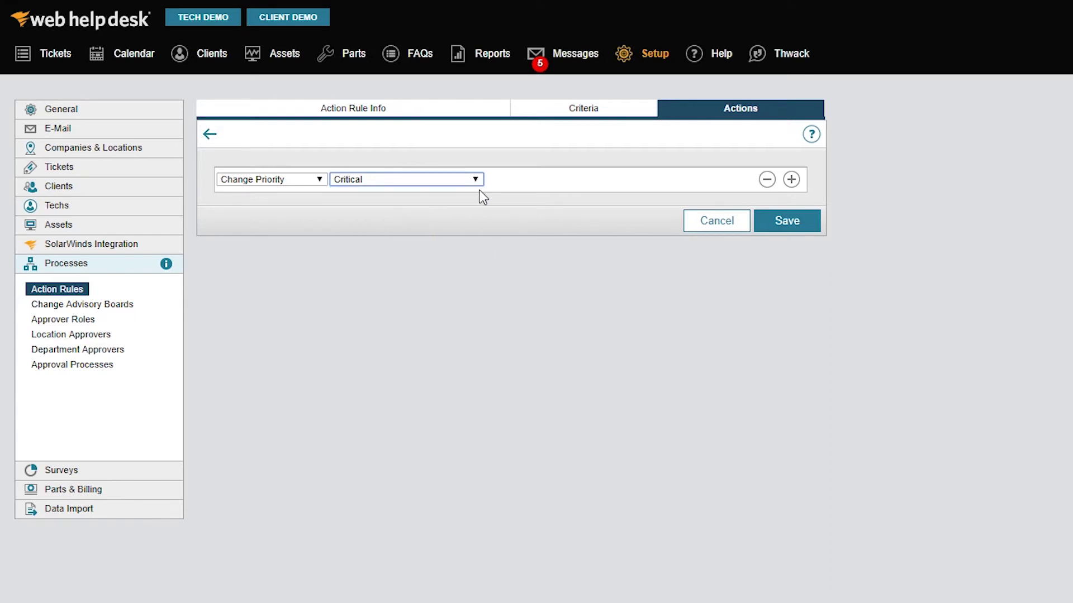
# Step: Add an Assign To action keeping the same tech, then add a third action row
pyautogui.click(791, 179)
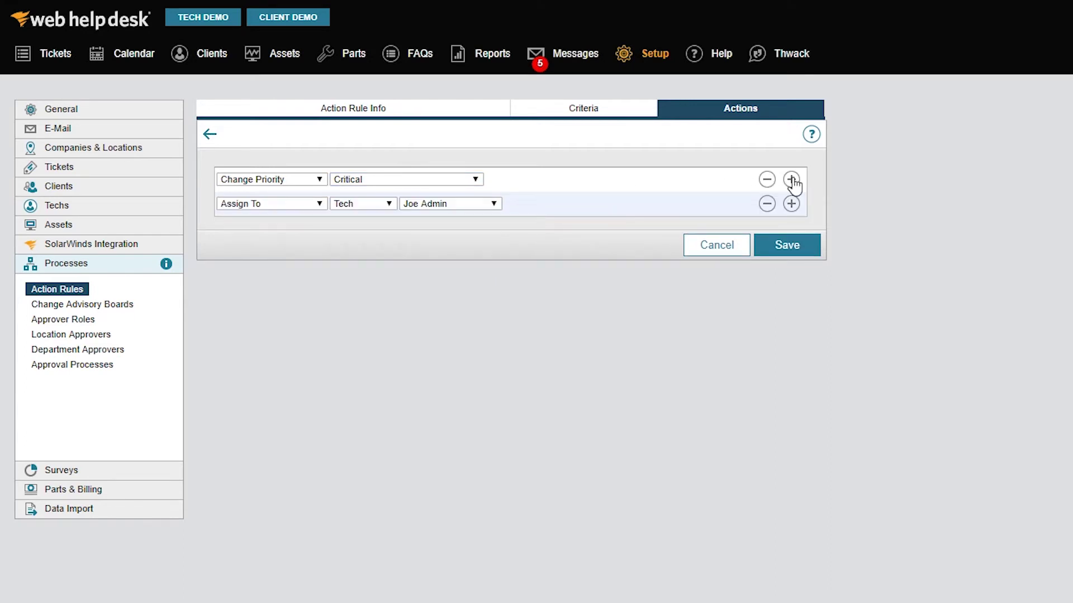
pyautogui.click(493, 204)
pyautogui.click(486, 219)
pyautogui.click(791, 203)
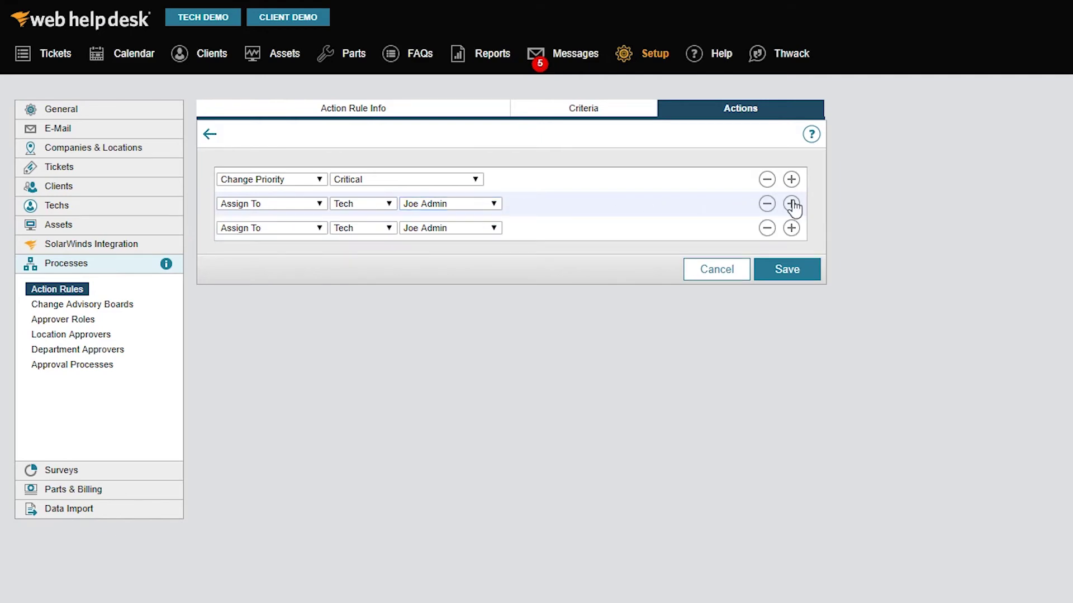
# Step: Make the third action Send E-Mail to the IT director's address with subject 'Ticket entered by CEO!'
pyautogui.click(319, 228)
pyautogui.click(292, 318)
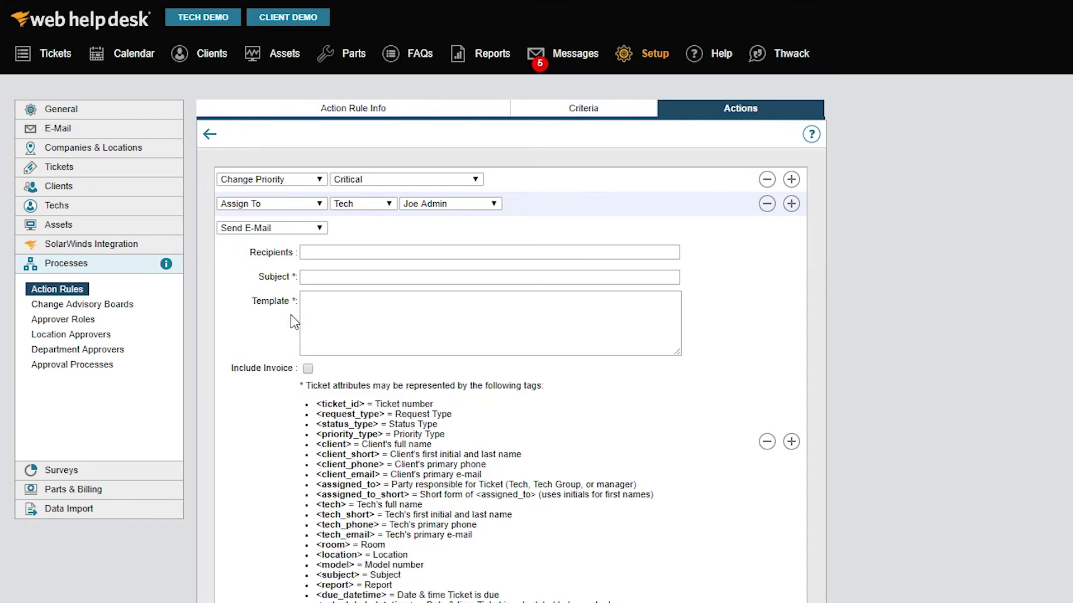
pyautogui.click(352, 253)
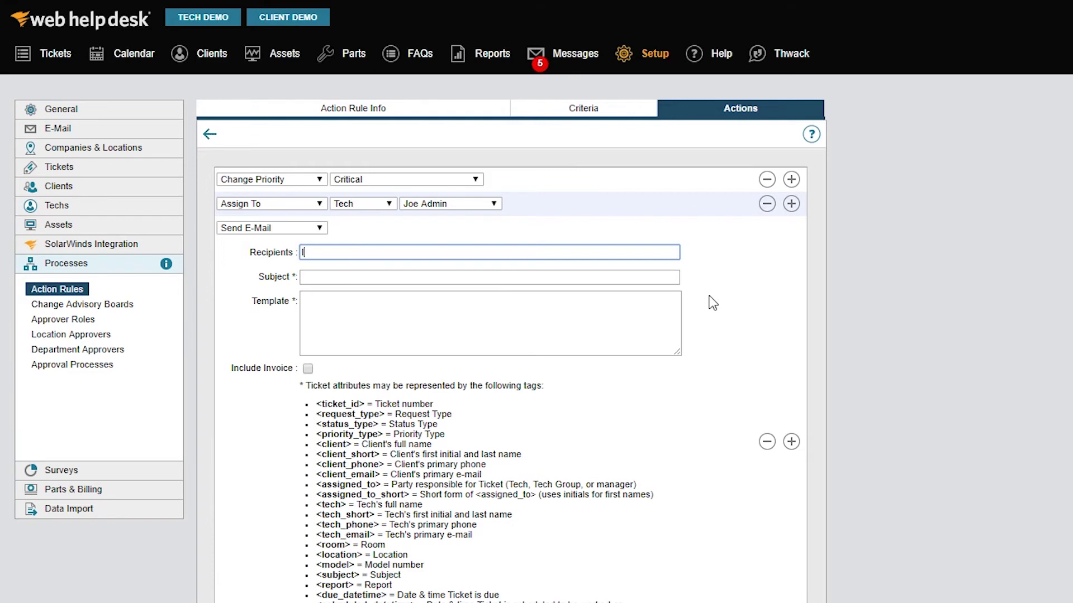
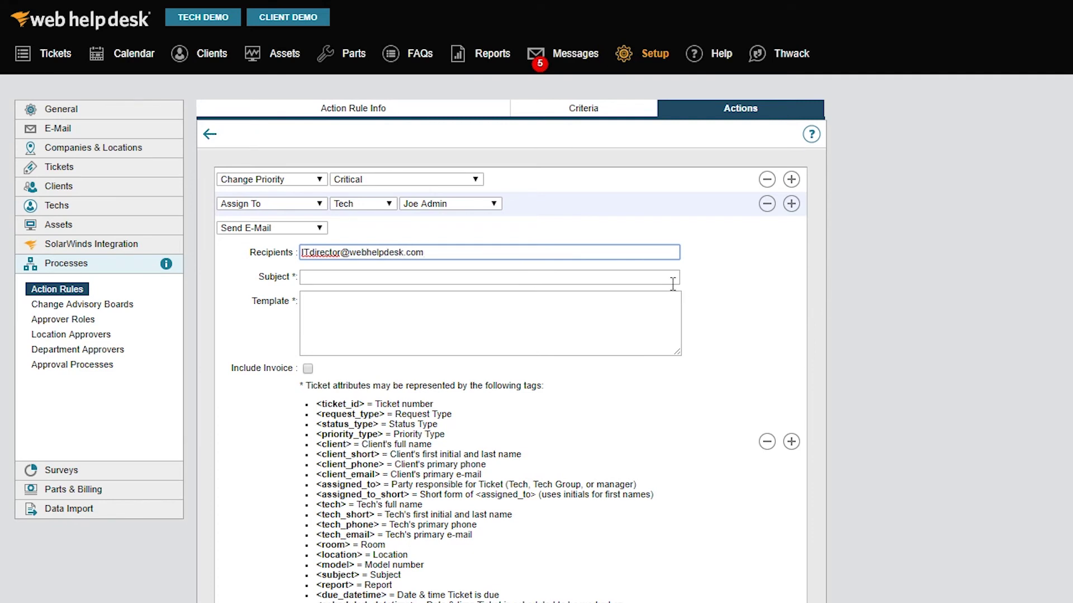
pyautogui.click(667, 277)
pyautogui.write('Ticket entered by CEO!')
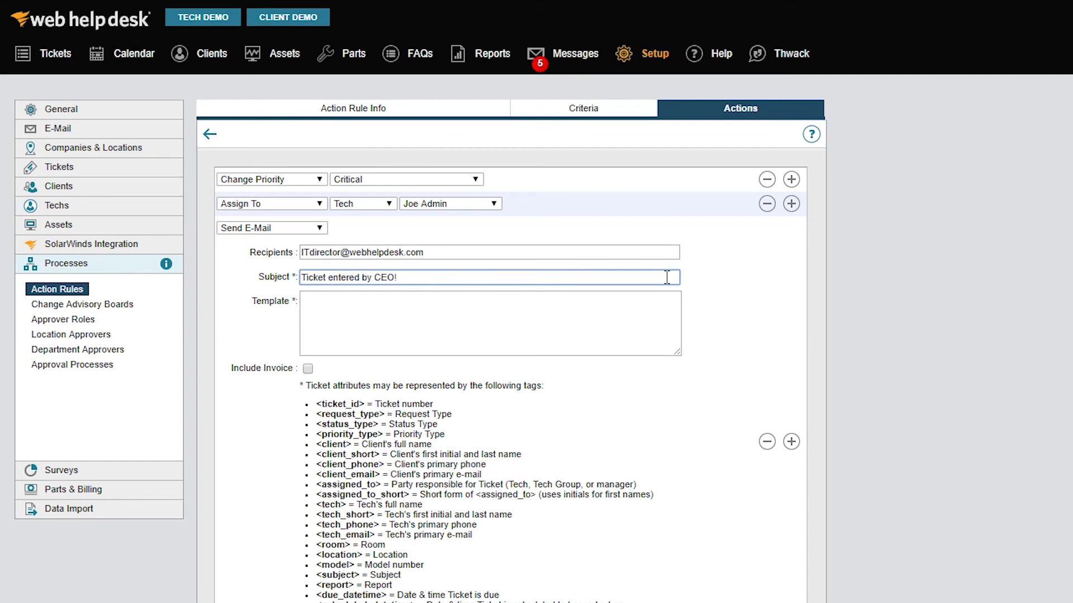
# Step: Write the template: <ticket_url>, 'Request type is <request_type>', 'Assigned to <assigned_to>', 'Due date is <due_datetime>'
pyautogui.click(666, 302)
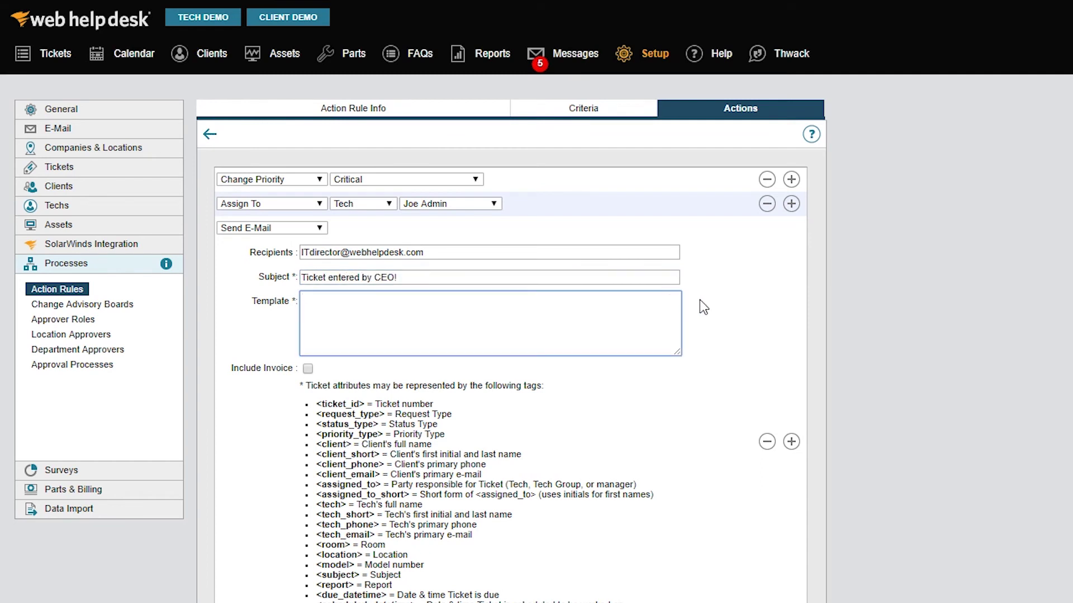
pyautogui.write('<ticket_url>')
pyautogui.press('Return')
pyautogui.press('Return')
pyautogui.write('Request type is <request_type')
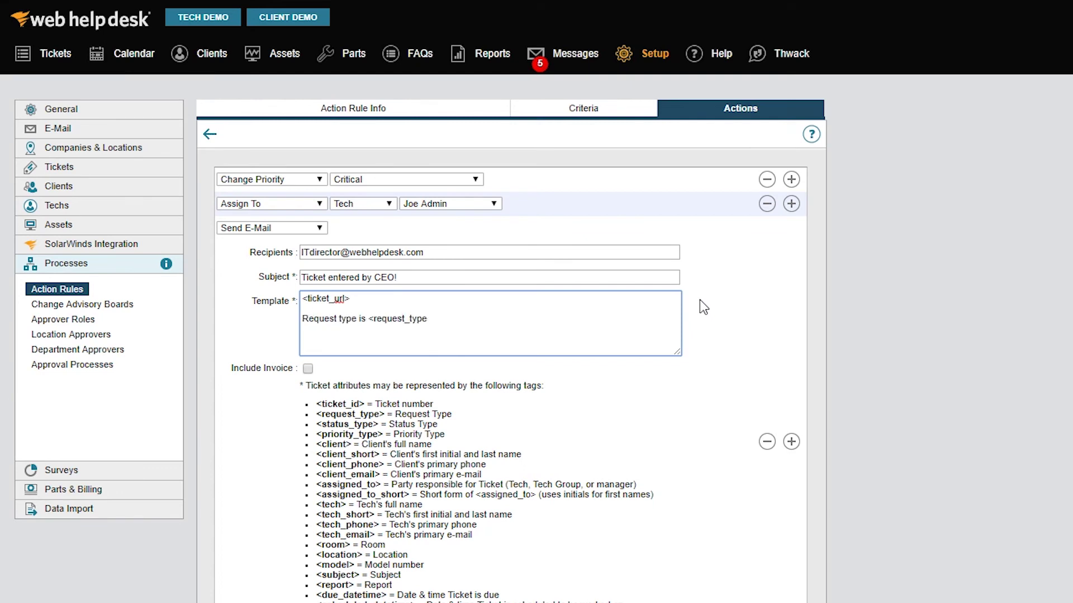
pyautogui.write('>')
pyautogui.press('Return')
pyautogui.write('Assigned to <assigned_to>')
pyautogui.press('Return')
pyautogui.write('Due date is <')
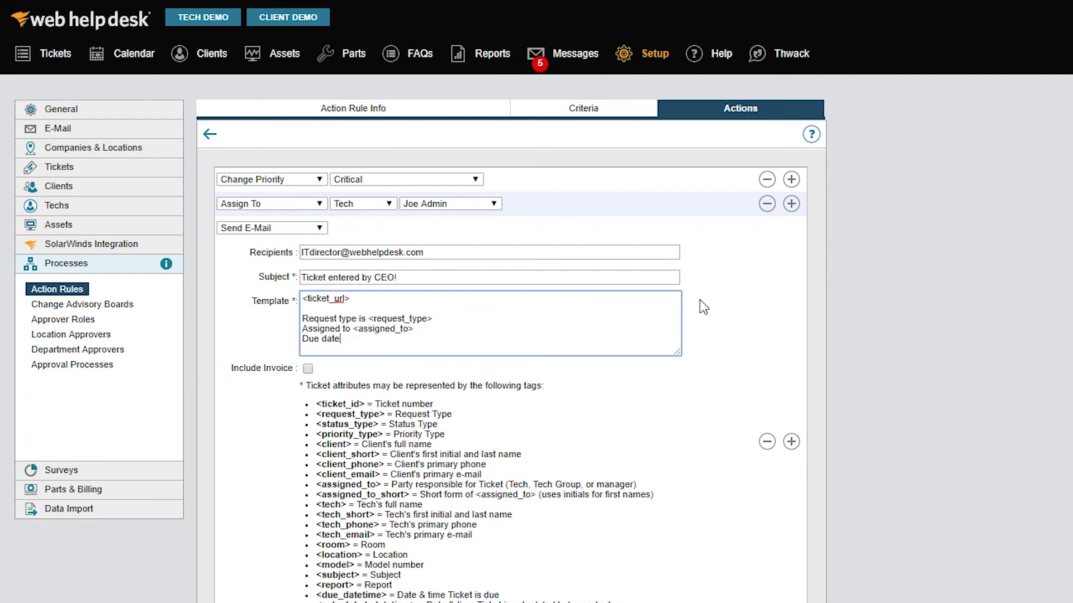
pyautogui.write('due_datetime>')
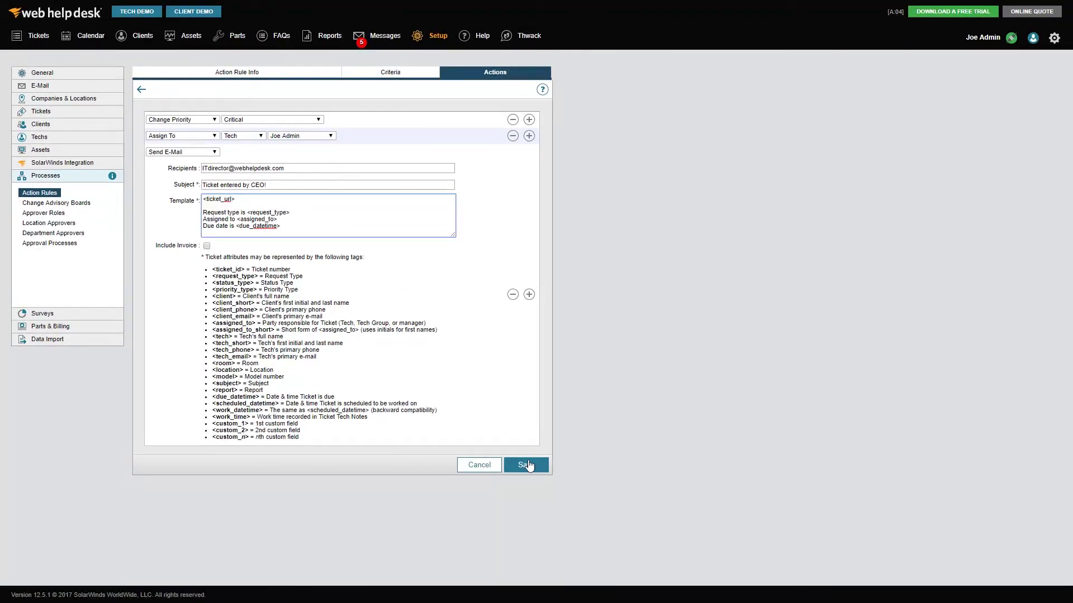
# Step: Save the 'CEO's Ticket - Bump' rule and return to the Action Rules list
pyautogui.click(527, 465)
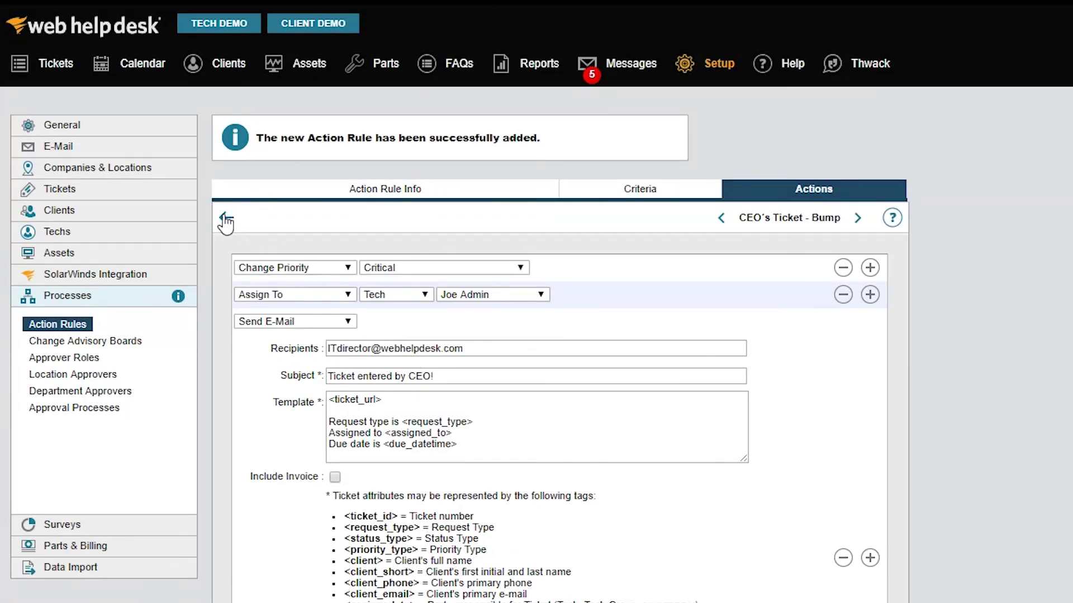
pyautogui.click(226, 221)
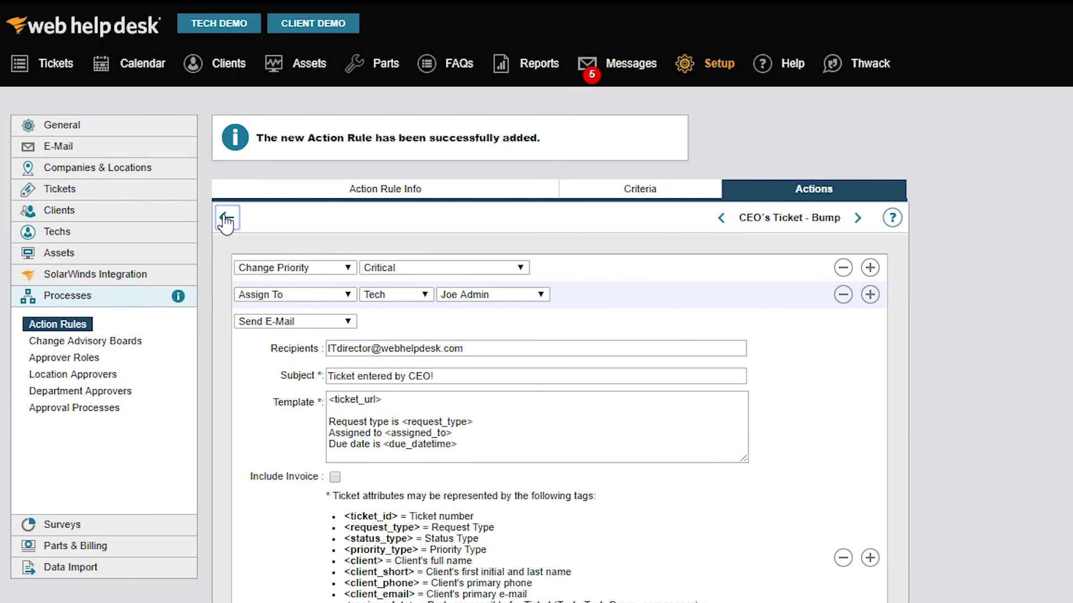